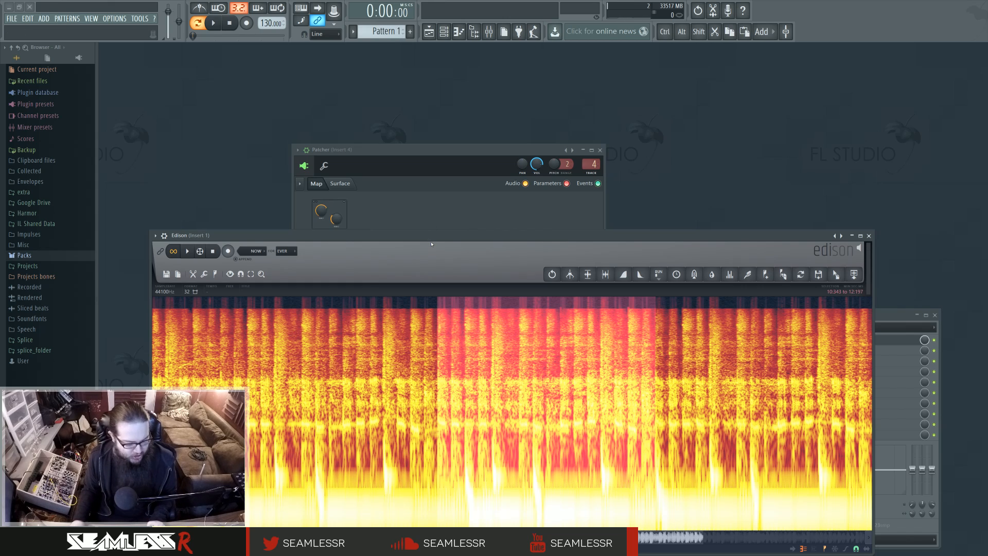
# Play the selected section of the recording in Edison, stop playback and close the editor.
pyautogui.click(187, 251)
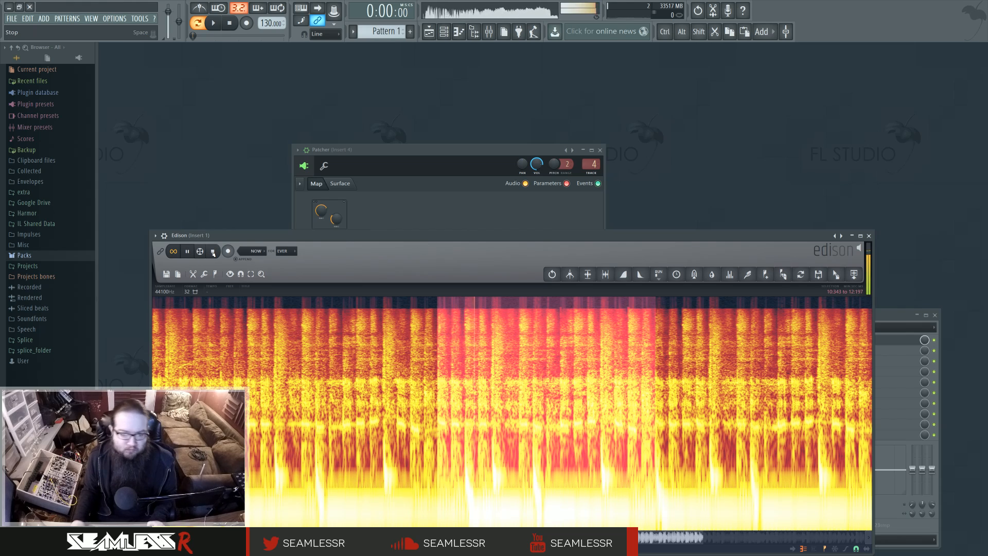
pyautogui.click(213, 251)
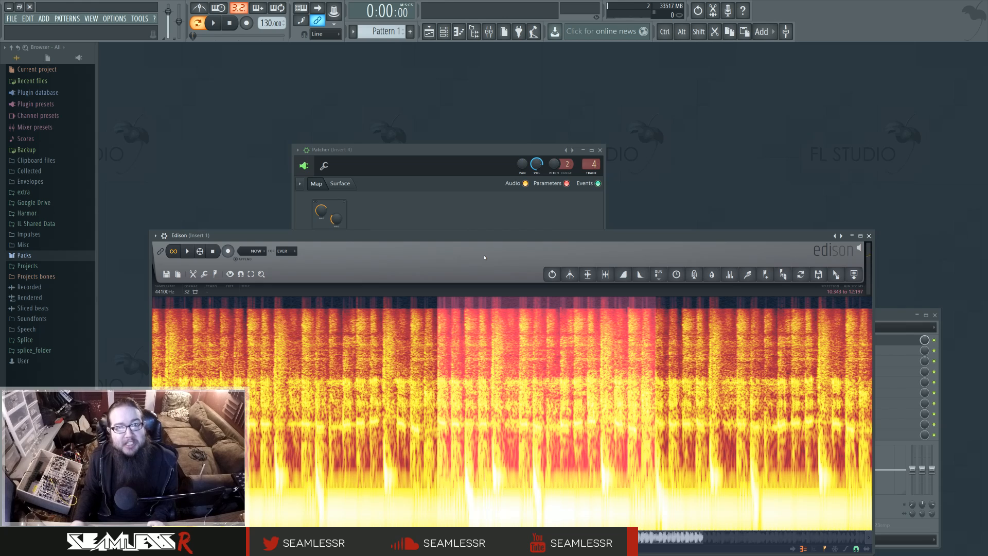
pyautogui.click(868, 236)
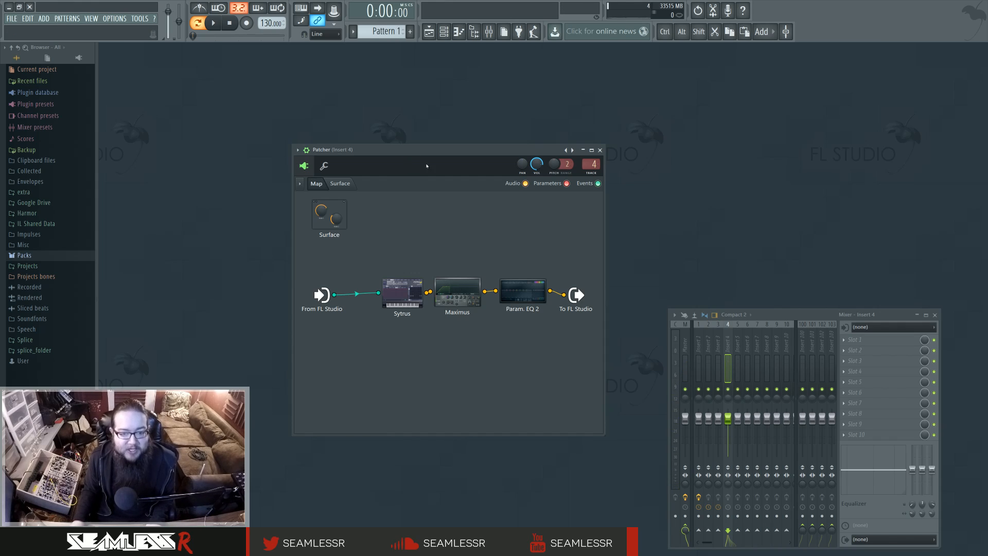
# Resize the Patcher window, open its Sytrus module and show the settings of operator 1.
pyautogui.moveTo(603, 432); pyautogui.dragTo(628, 375)
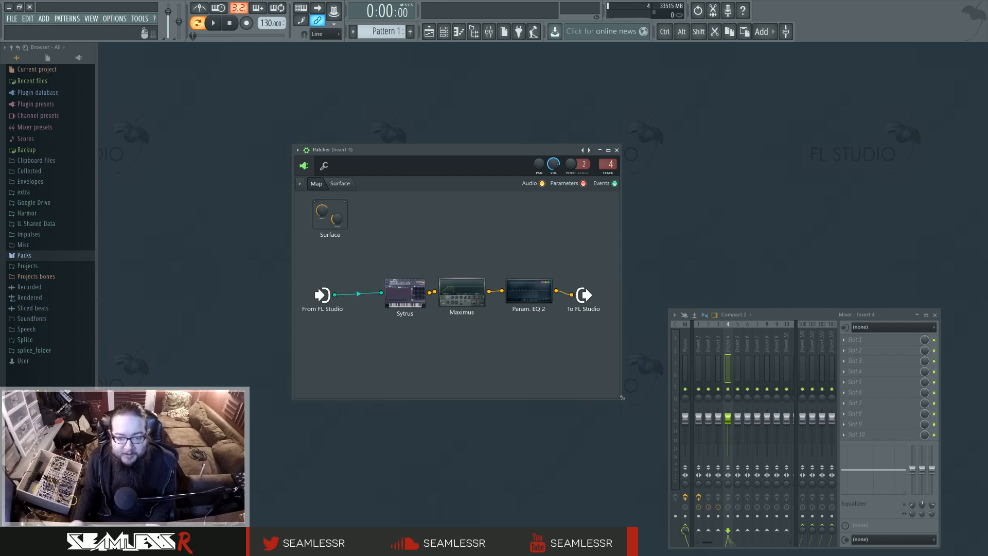
pyautogui.doubleClick(413, 292)
pyautogui.moveTo(298, 126); pyautogui.dragTo(521, 228)
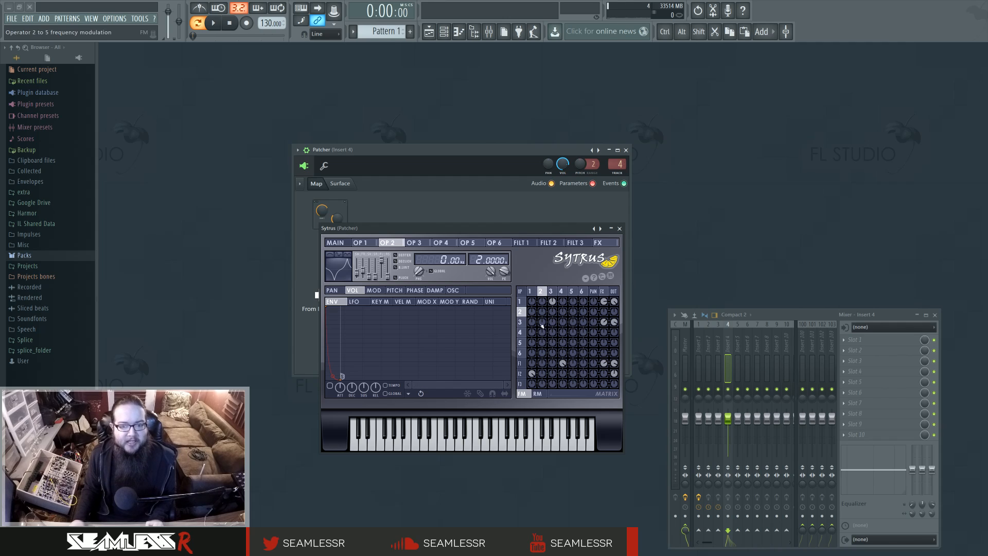
pyautogui.click(530, 292)
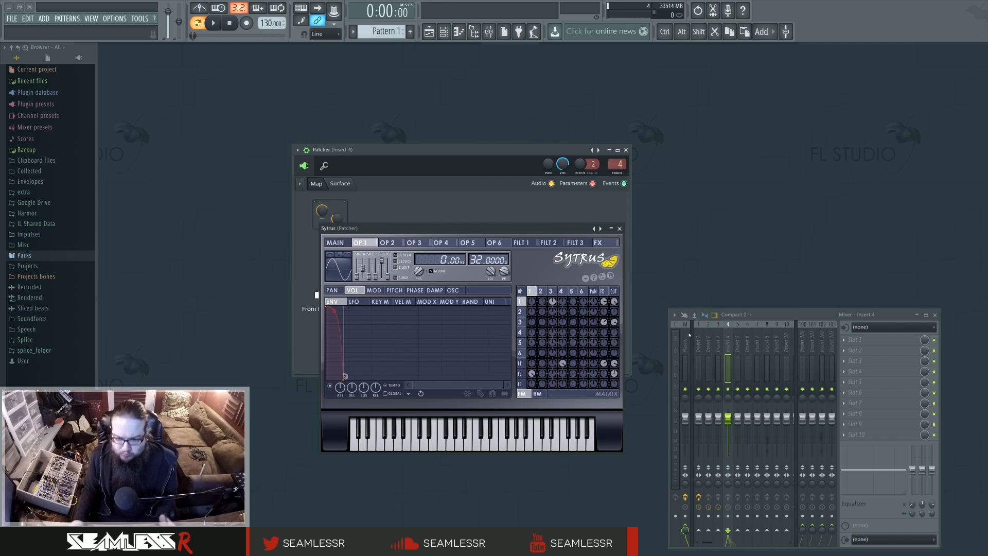
# Reopen Edison from mixer insert 1 and close the Sytrus window.
pyautogui.click(698, 361)
pyautogui.click(869, 344)
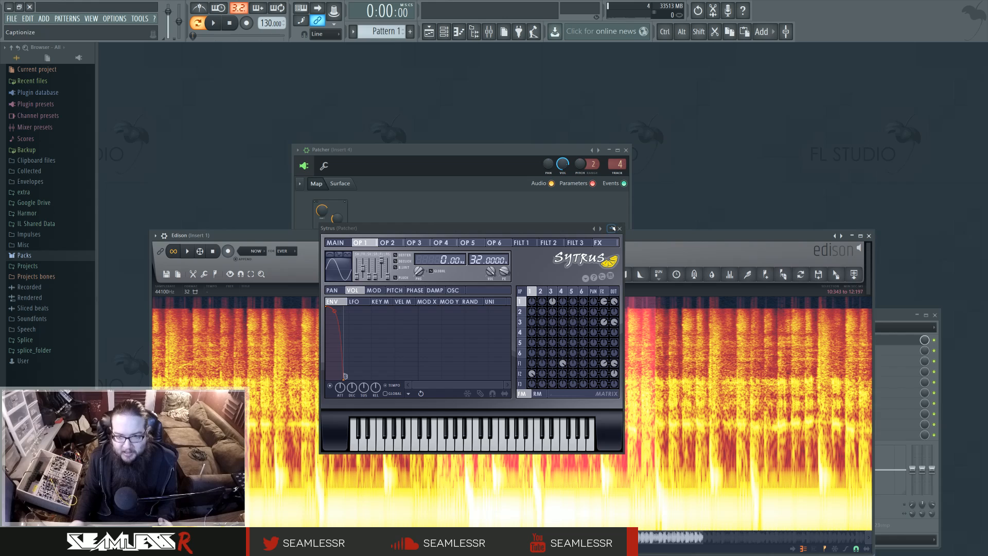
pyautogui.click(619, 229)
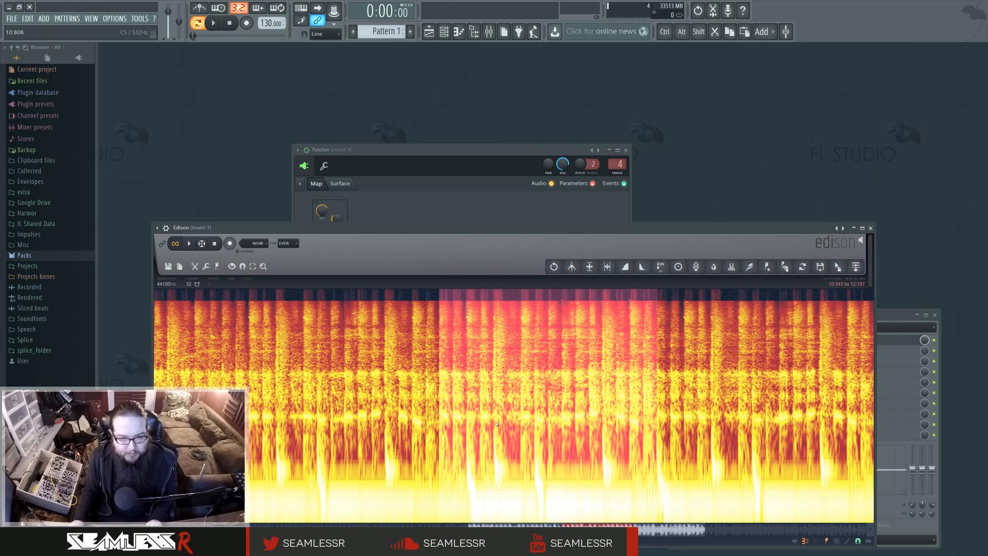
# Open the master track's Fruity Parametric EQ 2 and play the Edison selection to examine its frequency spectrum.
pyautogui.click(489, 32)
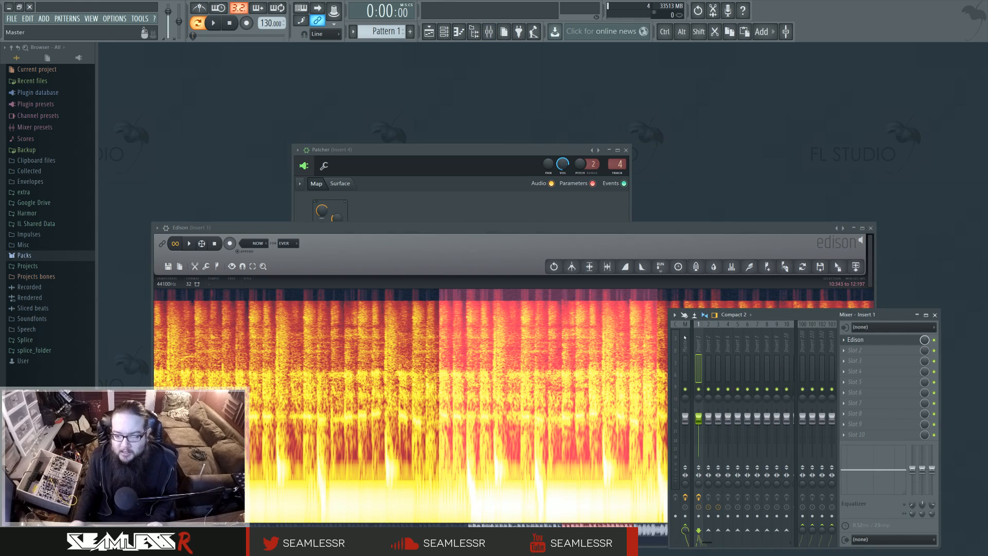
pyautogui.click(885, 341)
pyautogui.press('space')
pyautogui.click(479, 258)
pyautogui.press('space')
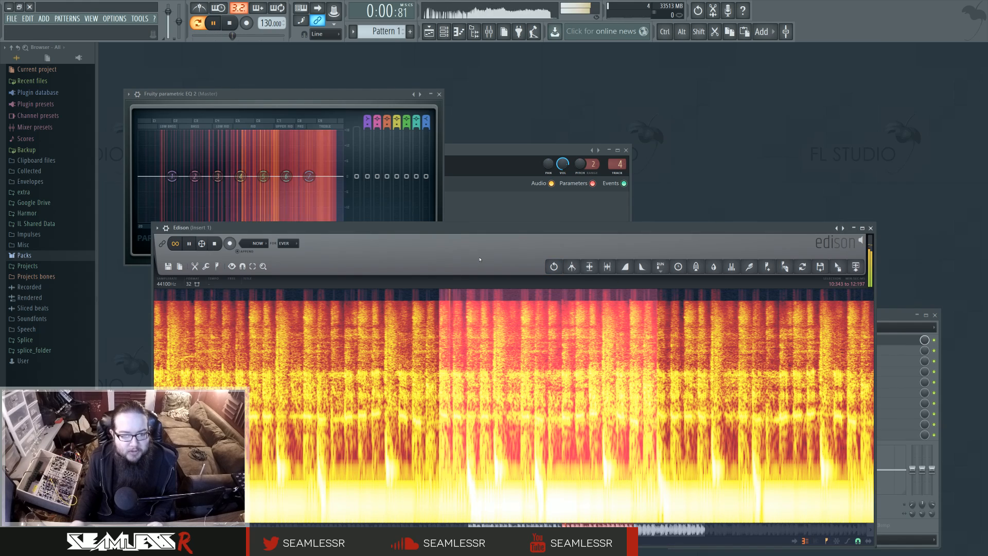
pyautogui.click(230, 24)
pyautogui.moveTo(257, 94); pyautogui.dragTo(266, 92)
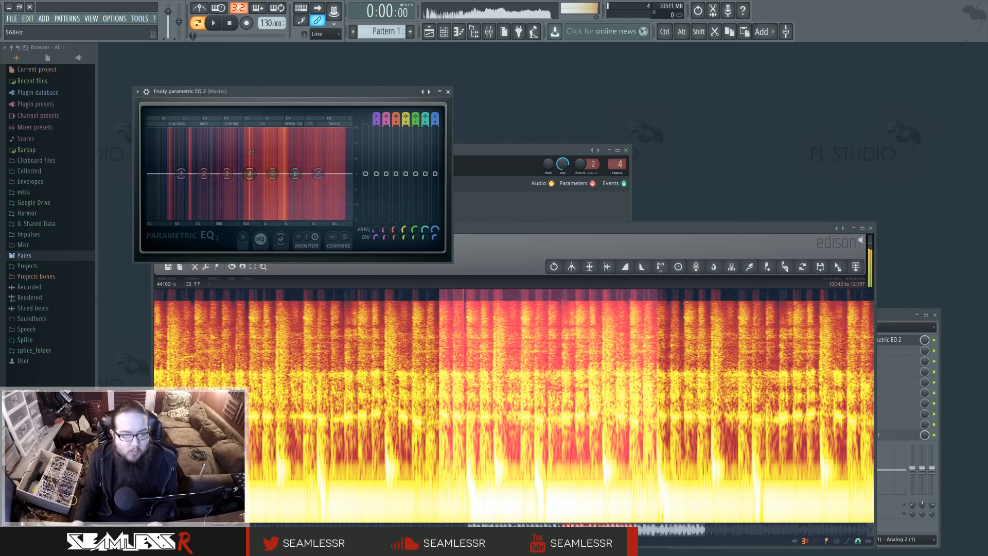
pyautogui.click(473, 253)
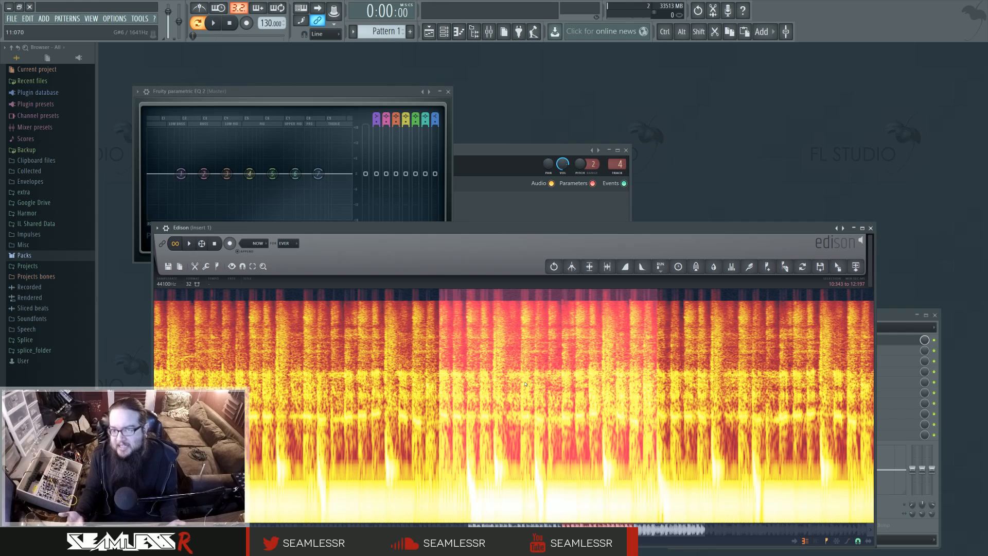
# Close Edison, reopen Sytrus from Patcher, and arrange both windows clear of the equalizer's spectrum display.
pyautogui.click(870, 228)
pyautogui.click(404, 297)
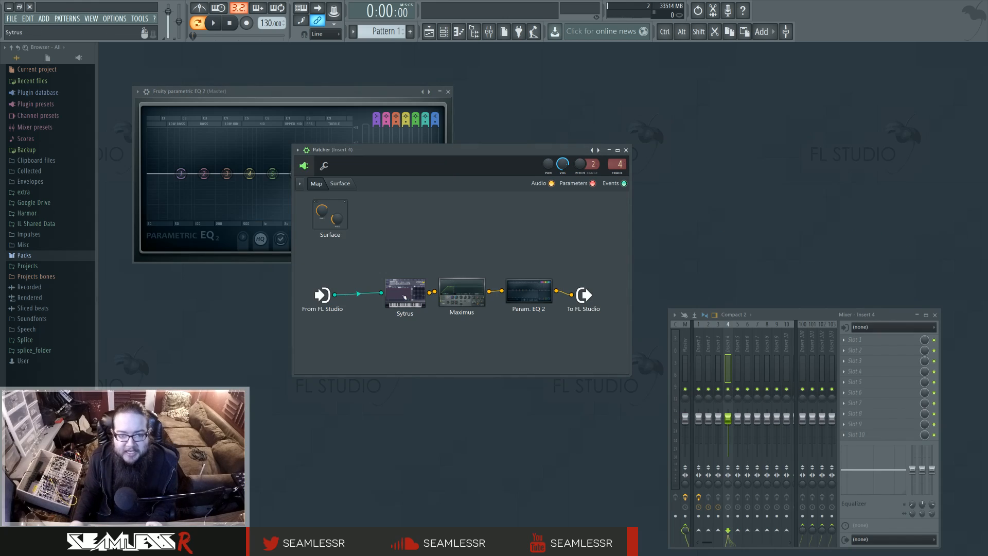
pyautogui.doubleClick(404, 296)
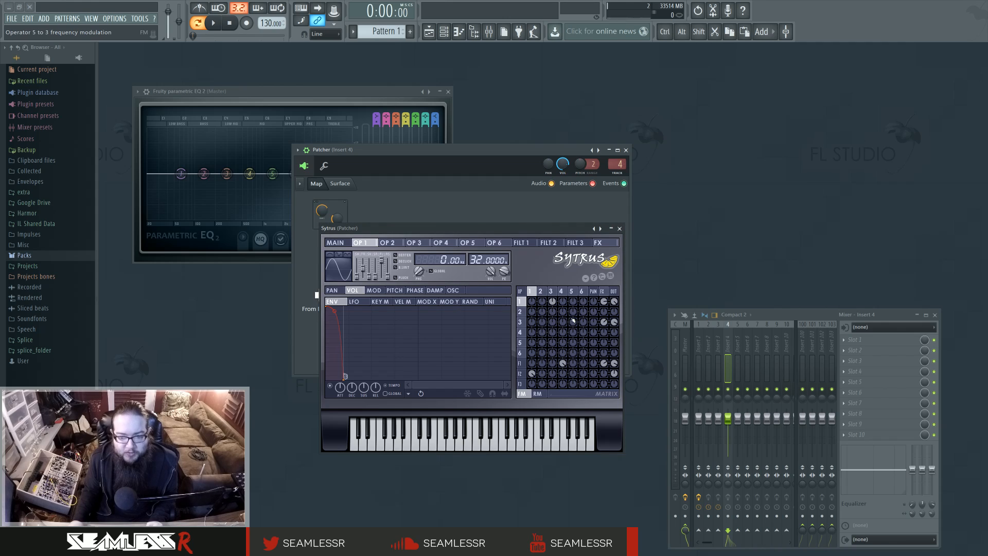
pyautogui.moveTo(501, 153); pyautogui.dragTo(611, 174)
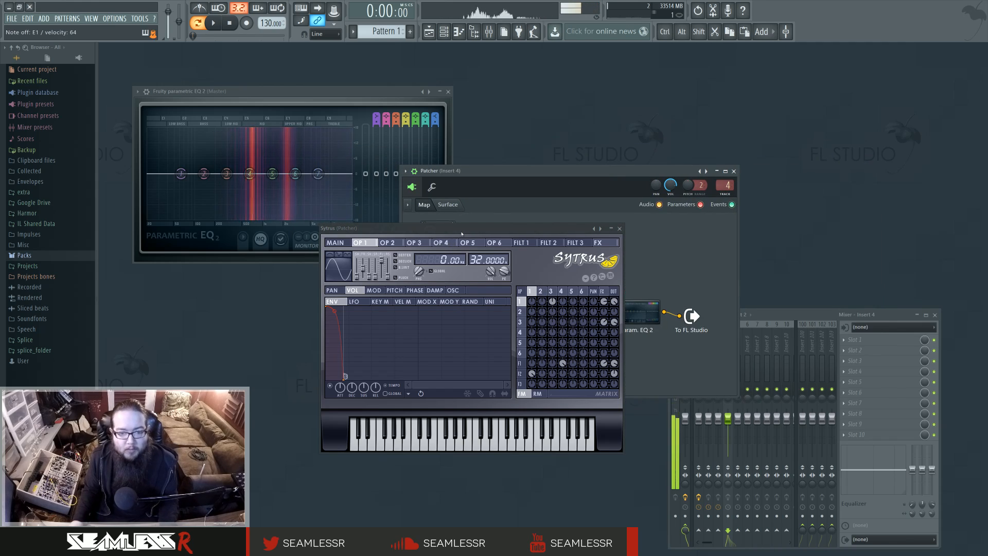
pyautogui.moveTo(566, 228); pyautogui.dragTo(619, 250)
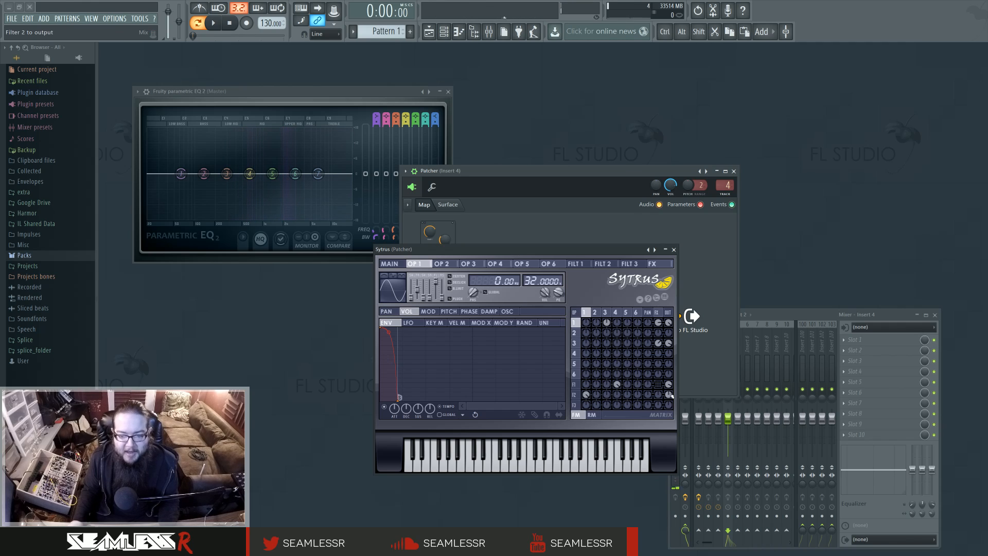
# Isolate Filter 1 in the Sytrus matrix by enabling its effects and output sends and muting the Filter 2 output.
pyautogui.rightClick(668, 384)
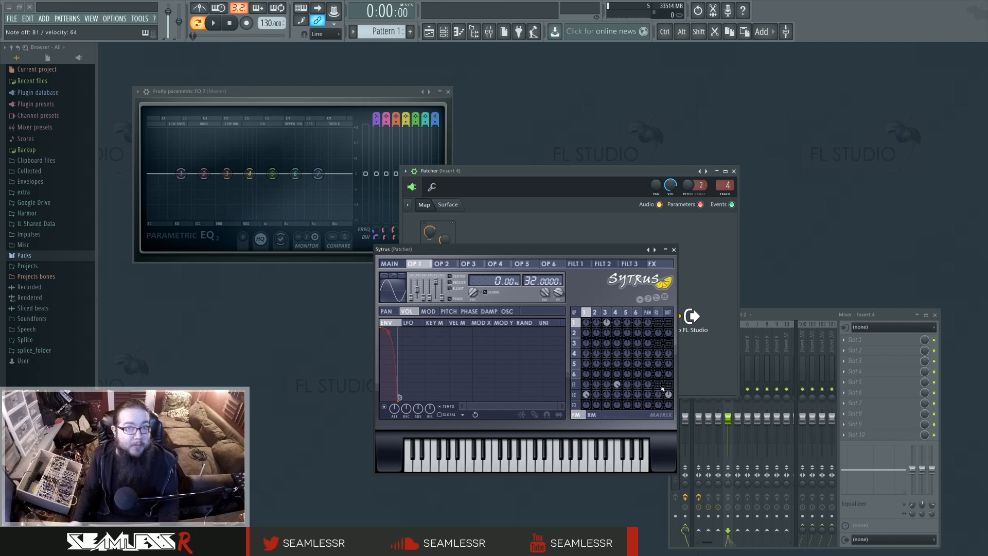
pyautogui.rightClick(661, 386)
pyautogui.rightClick(669, 386)
pyautogui.rightClick(670, 396)
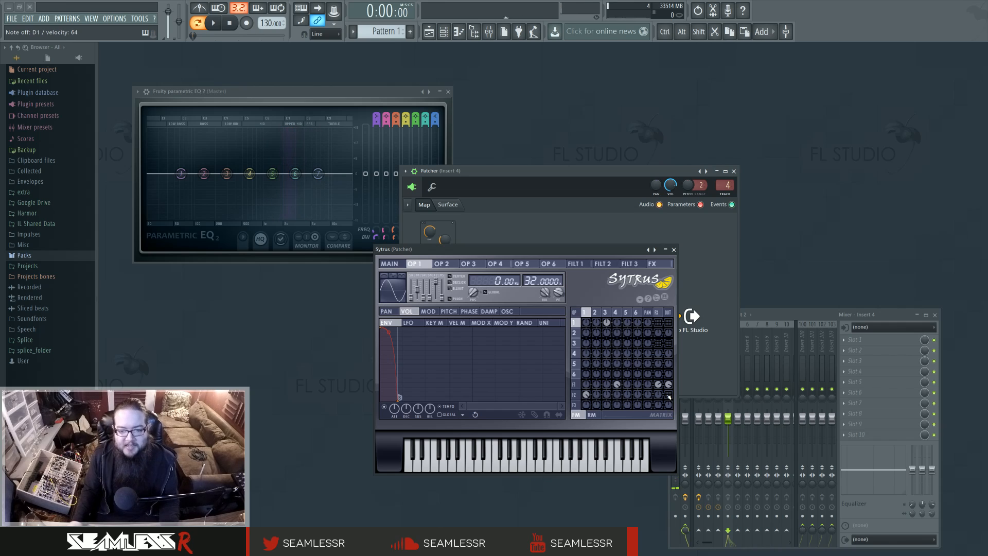
# Examine Filter 1's settings and show the keyboard mapping of its cutoff.
pyautogui.click(616, 312)
pyautogui.click(581, 384)
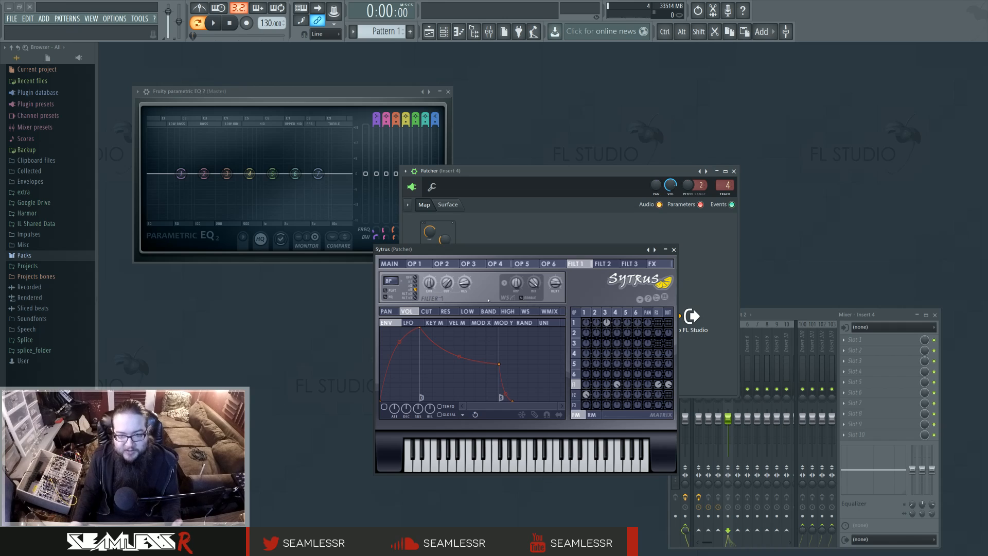
pyautogui.moveTo(464, 282)
pyautogui.mouseDown()
pyautogui.moveTo(464, 299)
pyautogui.moveTo(464, 267)
pyautogui.mouseUp()
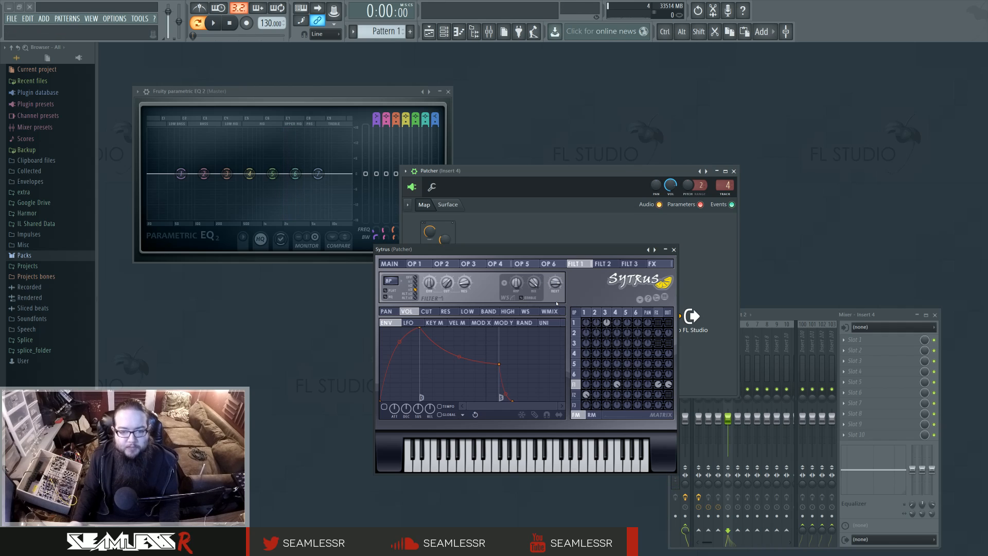
pyautogui.click(427, 311)
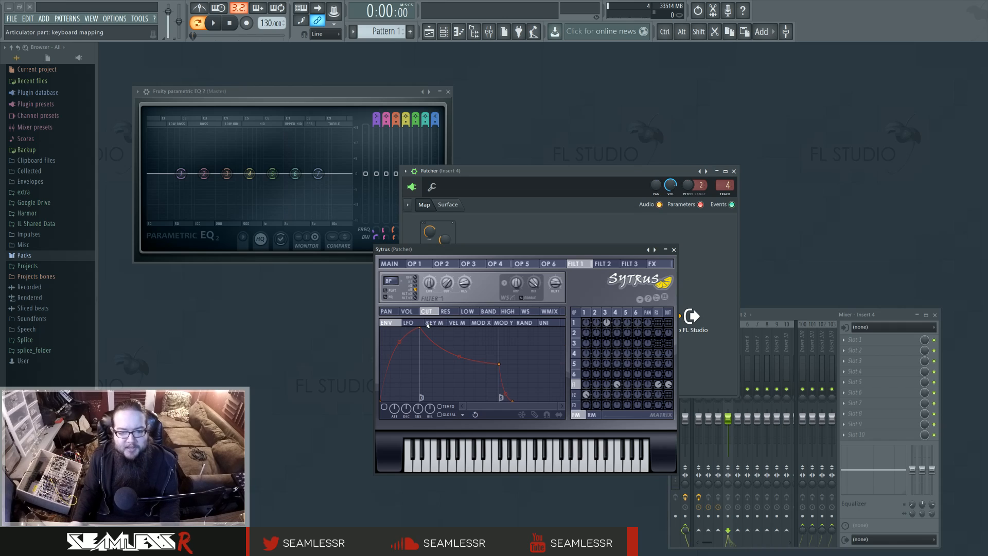
pyautogui.click(428, 324)
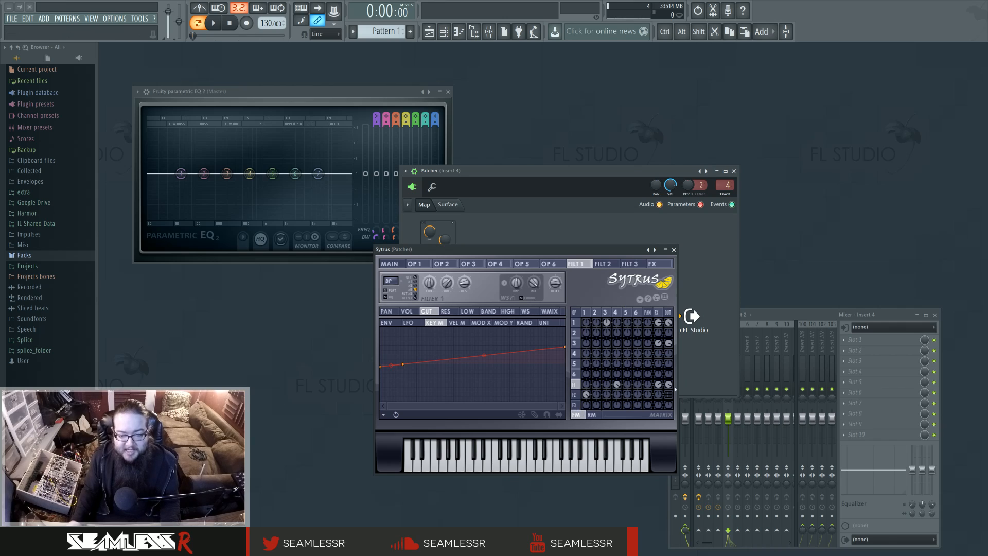
# Mute Filter 1's effects and output sends, and show the ring modulation matrix and operator 2's oscillator waveform.
pyautogui.rightClick(658, 385)
pyautogui.rightClick(668, 385)
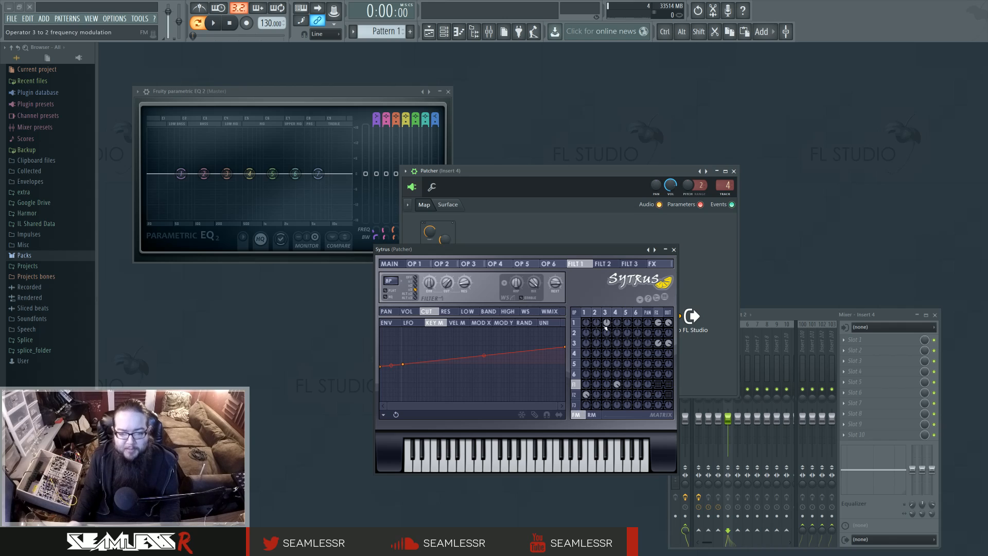
pyautogui.click(587, 313)
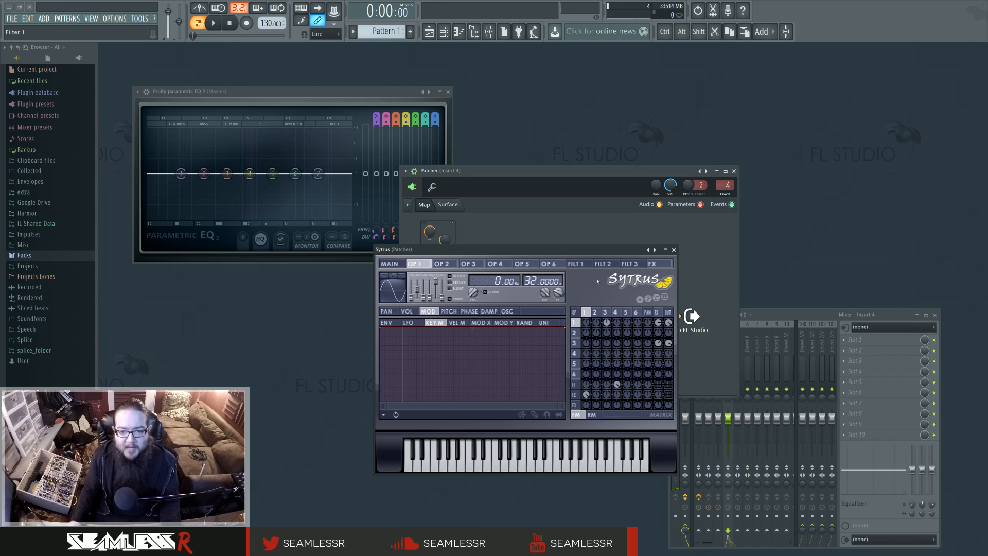
pyautogui.click(591, 414)
pyautogui.click(595, 312)
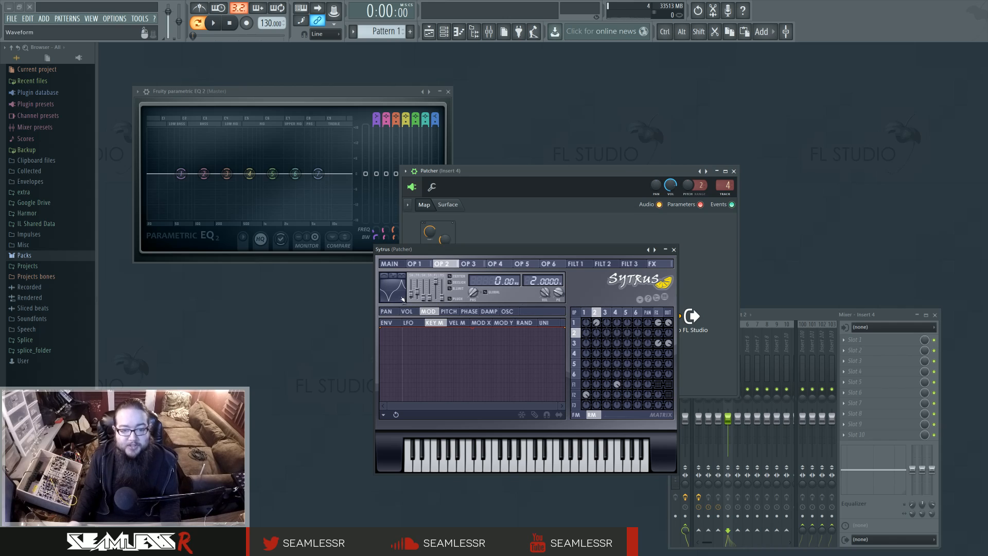
pyautogui.click(509, 311)
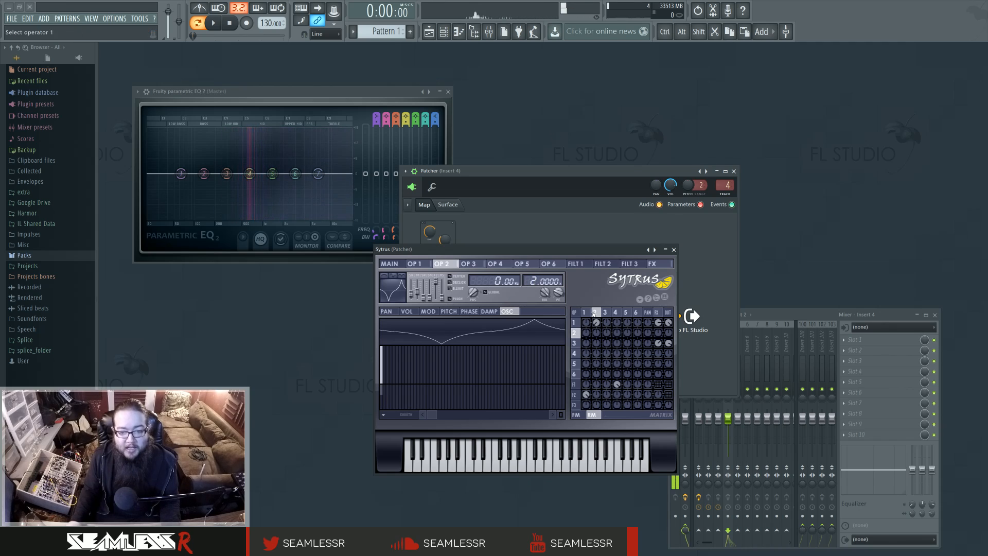
# Compare the volume envelopes of operators 1 and 2 and try adjusting the operator 2 to 1 ring modulation.
pyautogui.click(415, 264)
pyautogui.click(407, 311)
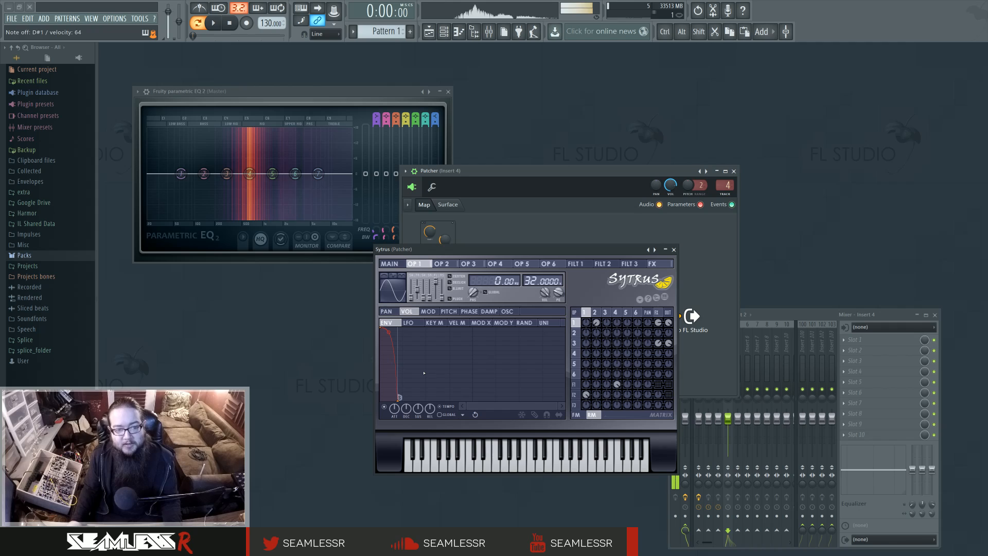
pyautogui.click(596, 312)
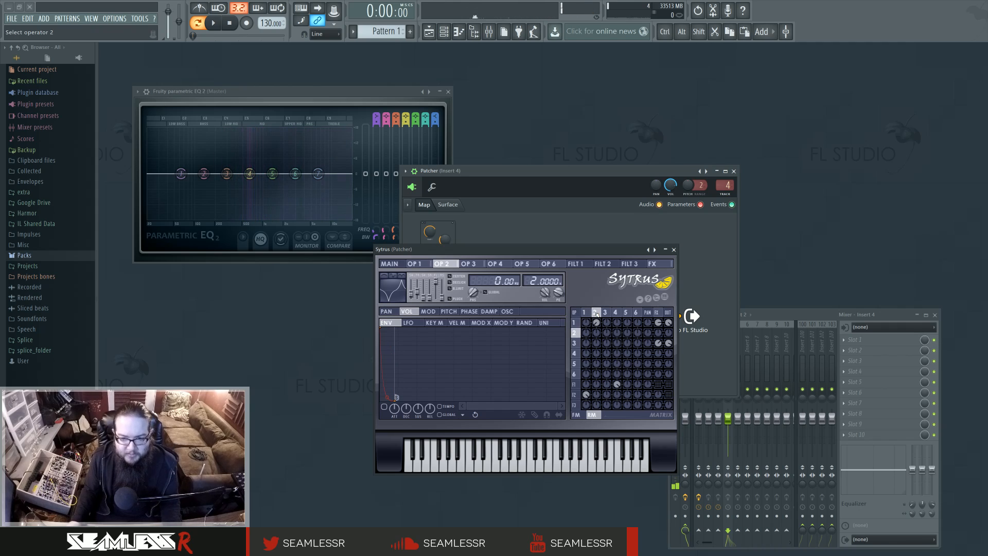
pyautogui.click(587, 314)
pyautogui.click(595, 314)
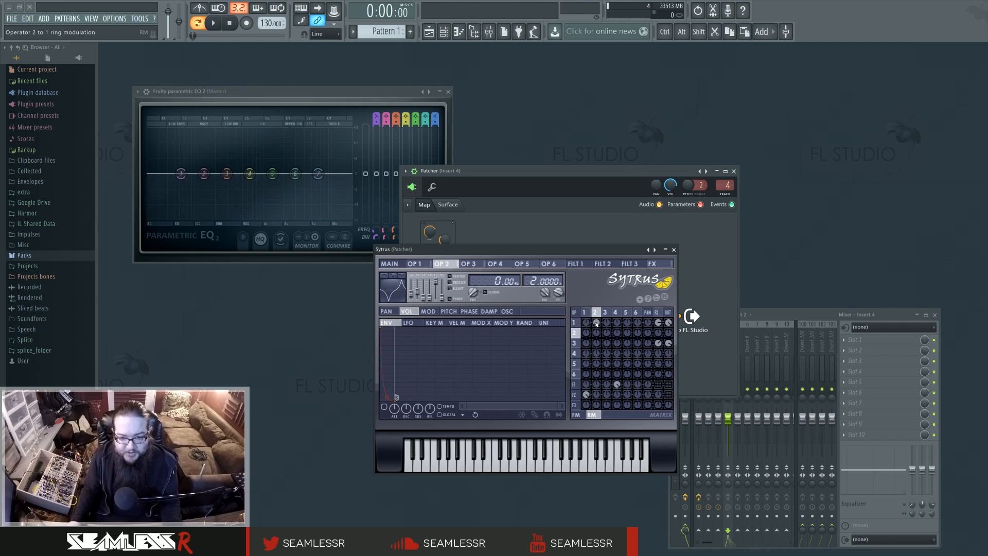
pyautogui.moveTo(596, 323); pyautogui.dragTo(595, 310)
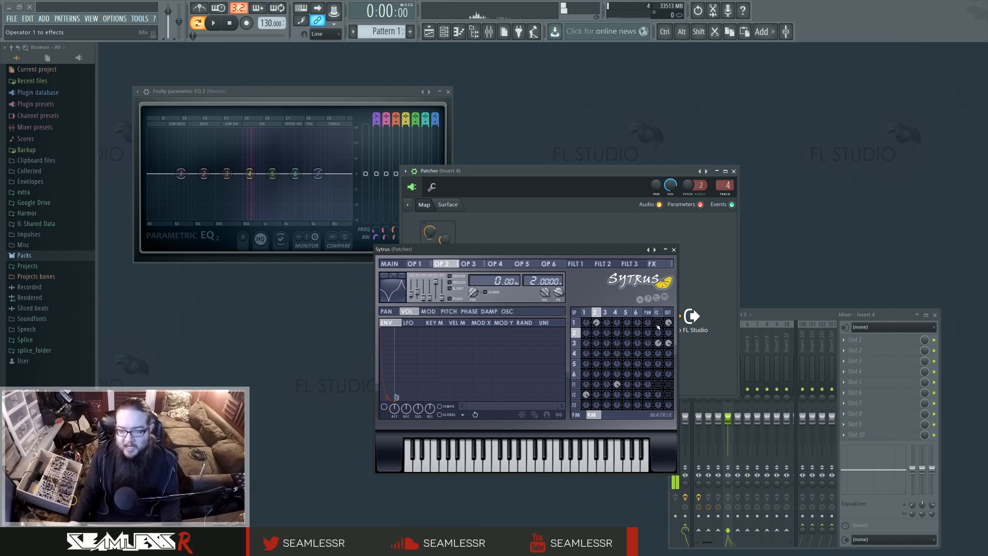
# Show operator 3 and re-enable its effects and output sends along with the Filter 1 and Filter 2 sends.
pyautogui.click(606, 312)
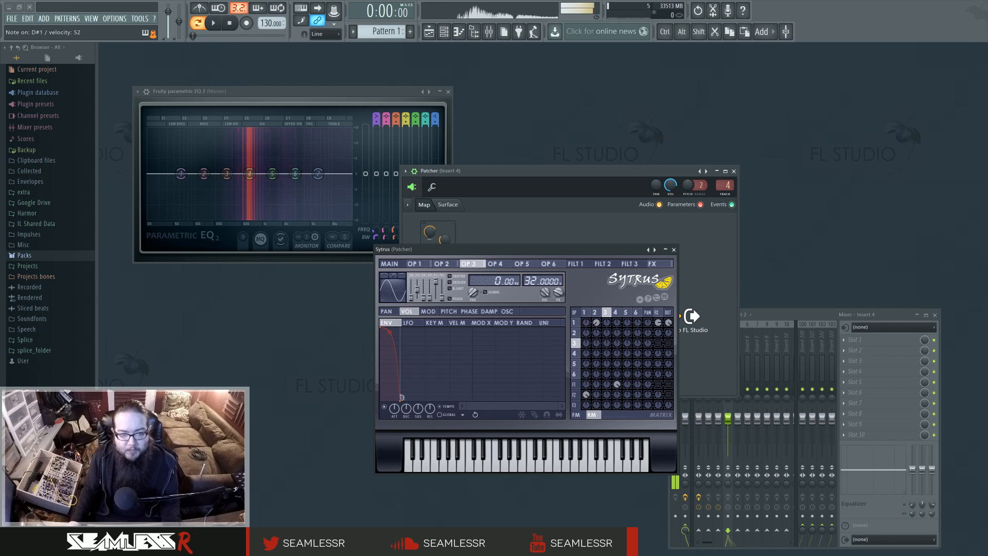
pyautogui.rightClick(661, 342)
pyautogui.rightClick(668, 343)
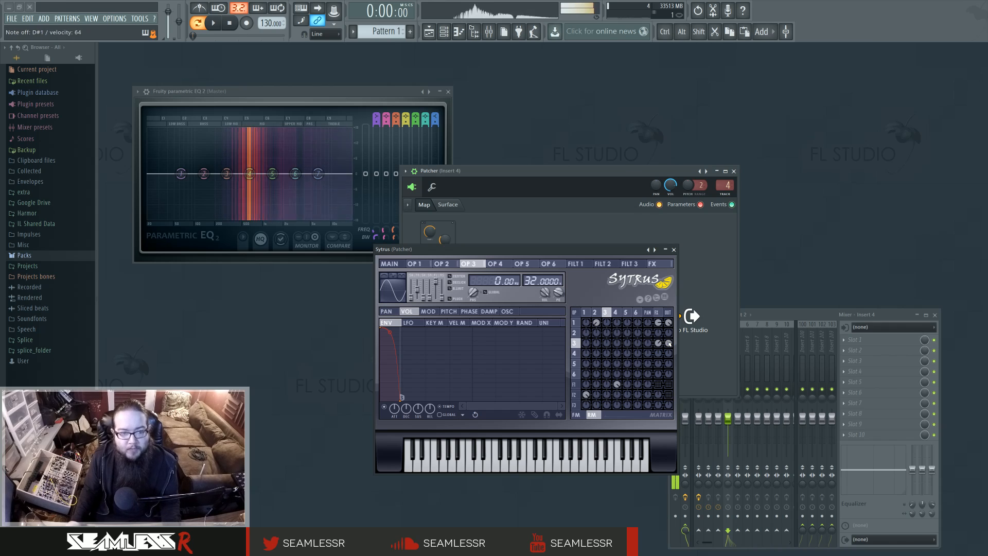
pyautogui.rightClick(658, 384)
pyautogui.rightClick(669, 394)
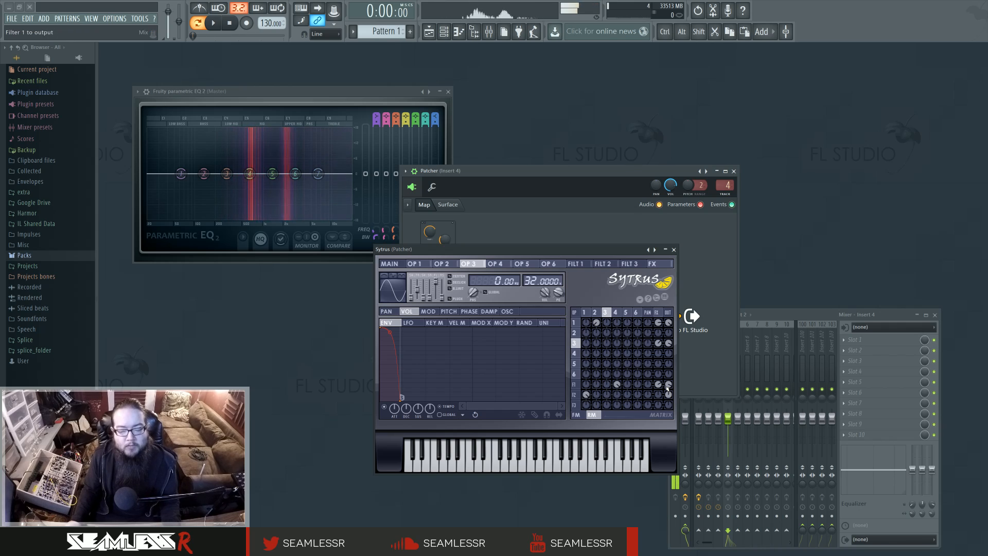
# Show the Sytrus effects section and move the Patcher window slightly.
pyautogui.click(658, 313)
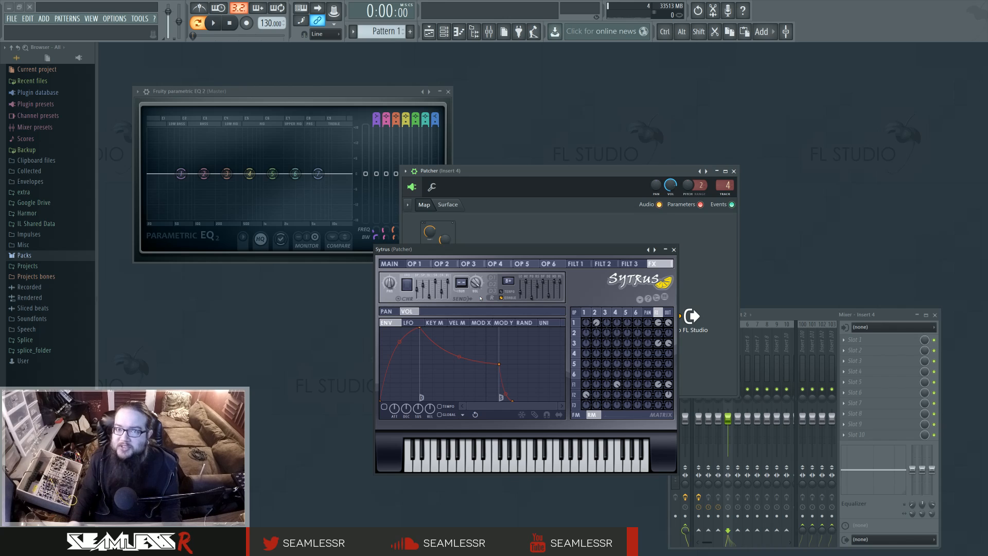
pyautogui.moveTo(521, 174); pyautogui.dragTo(522, 173)
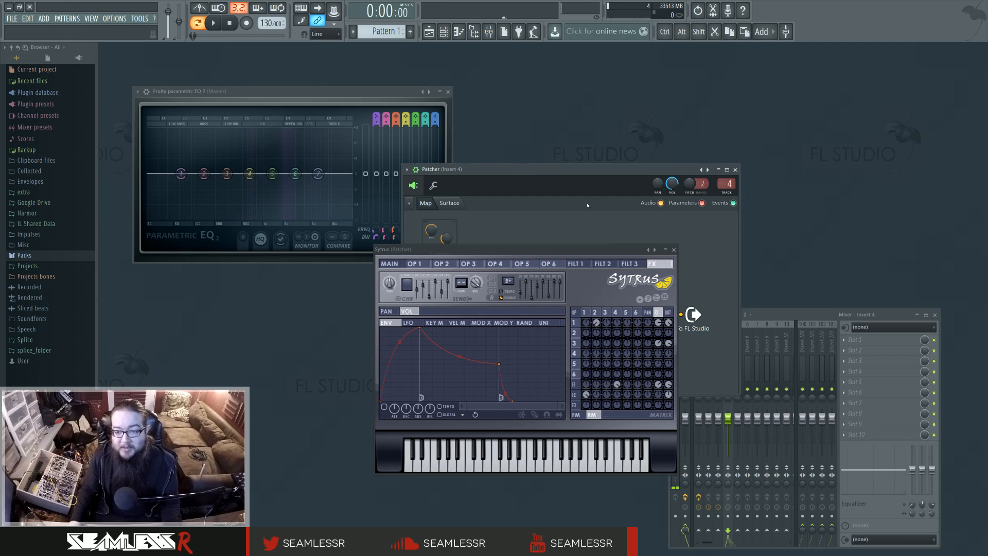
# Close the Sytrus window, open Maximus from the Patcher map and move its window over the map.
pyautogui.click(673, 250)
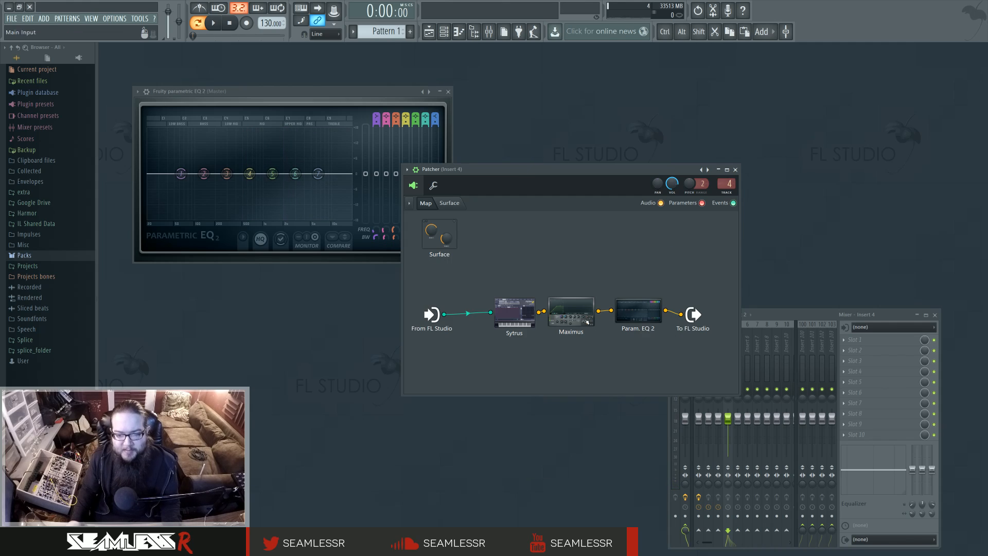
pyautogui.click(571, 314)
pyautogui.moveTo(315, 128); pyautogui.dragTo(528, 235)
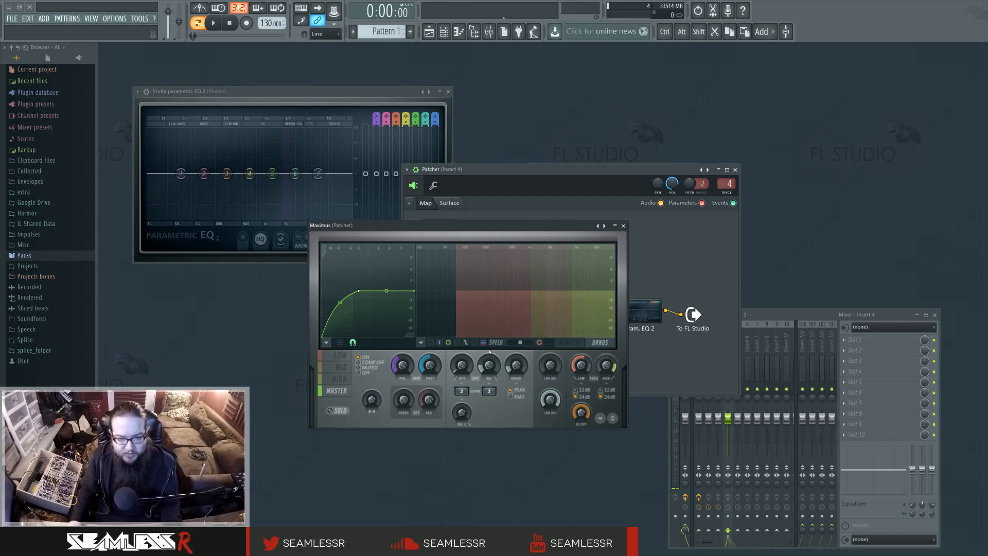
# Compare the compression curves of Maximus's low, mid, high and master bands.
pyautogui.click(347, 355)
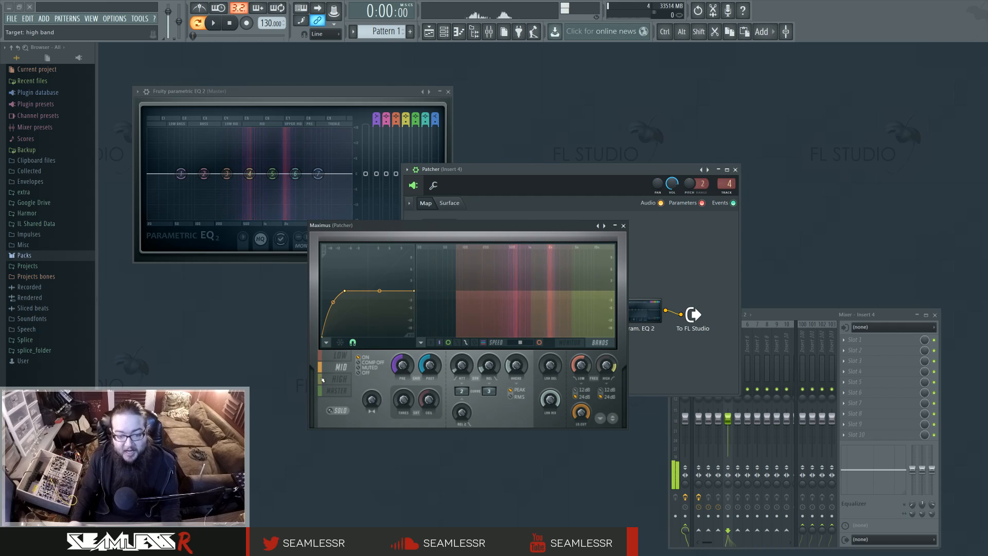
pyautogui.click(344, 381)
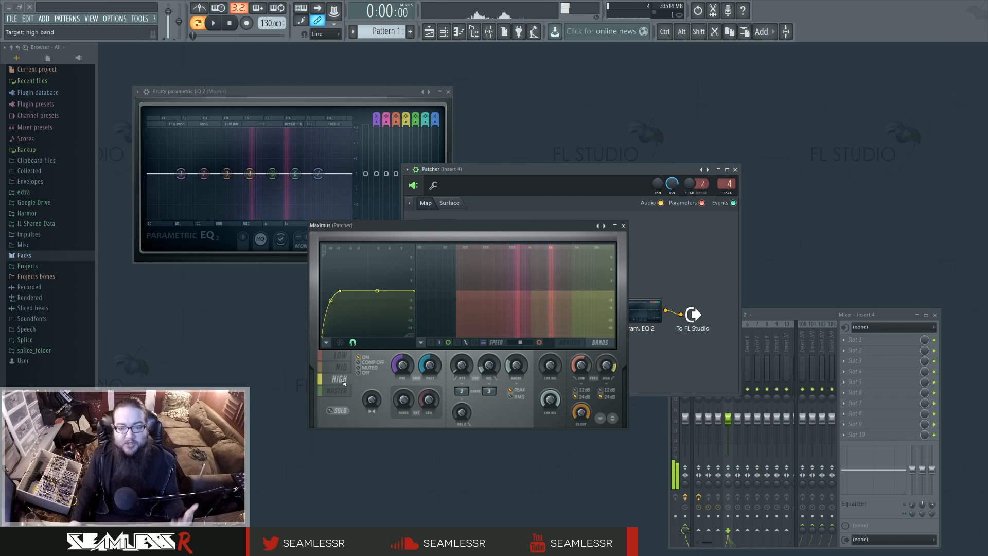
pyautogui.click(342, 393)
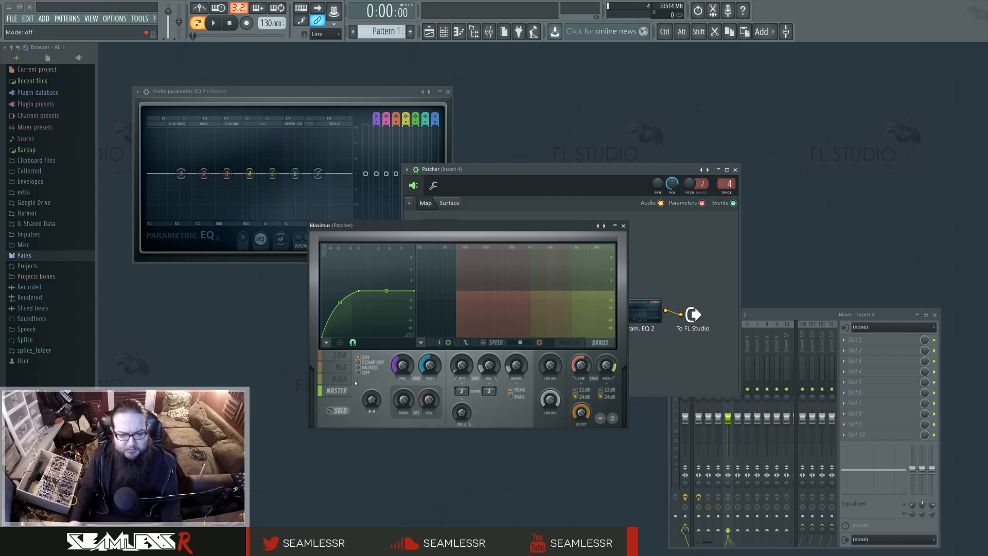
pyautogui.click(347, 356)
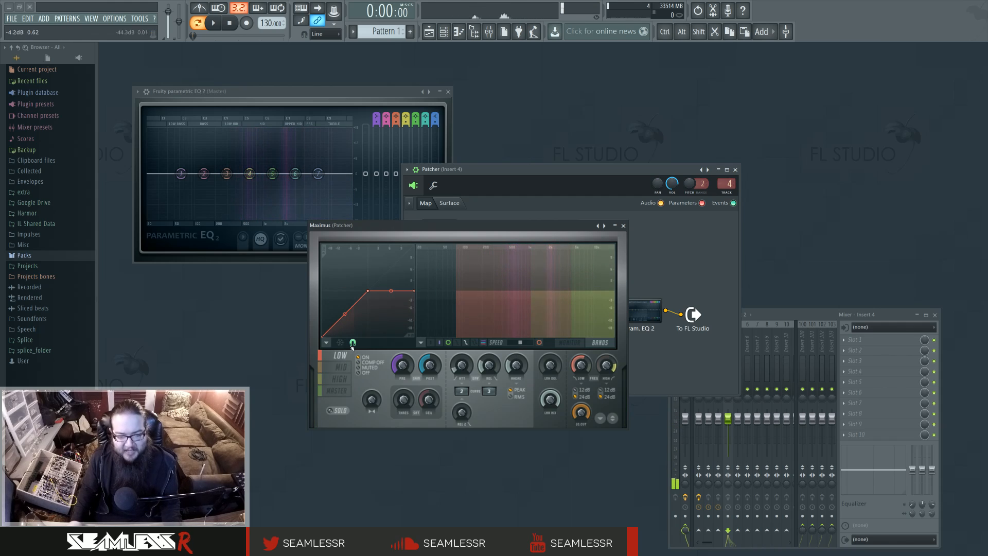
pyautogui.click(348, 379)
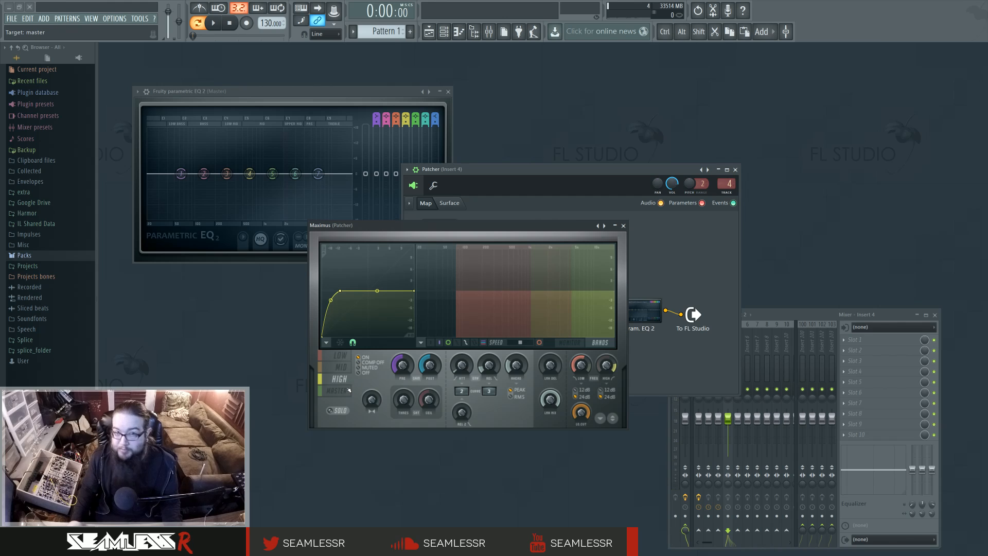
pyautogui.click(348, 391)
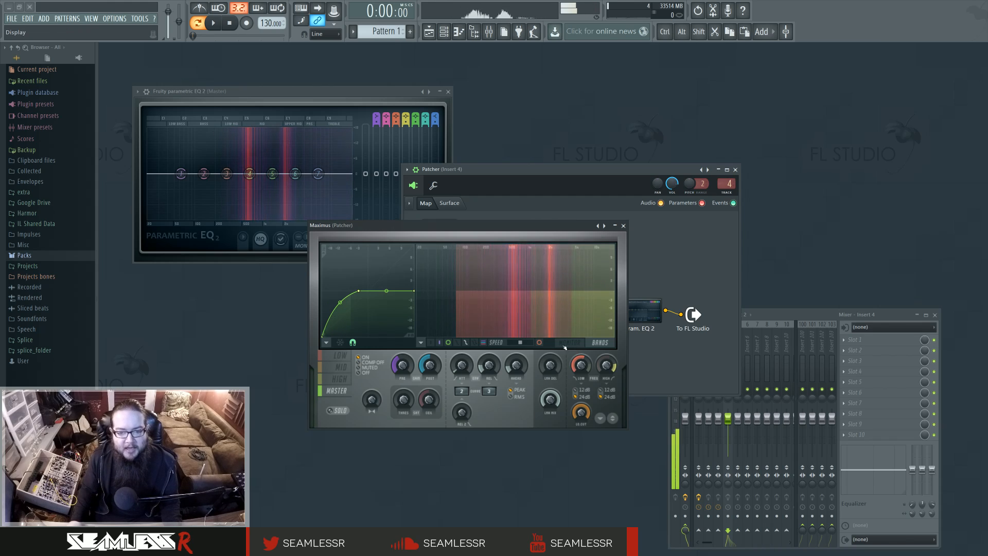
# Show Maximus's monitor display, adjust the tension of the master band's first curve segment, and close Maximus.
pyautogui.click(420, 322)
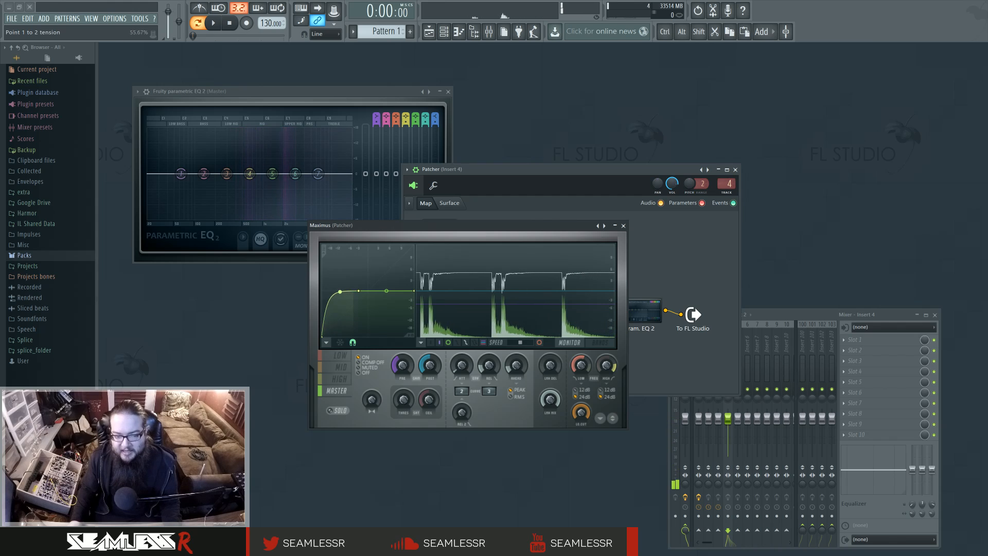
pyautogui.moveTo(340, 302); pyautogui.dragTo(340, 295)
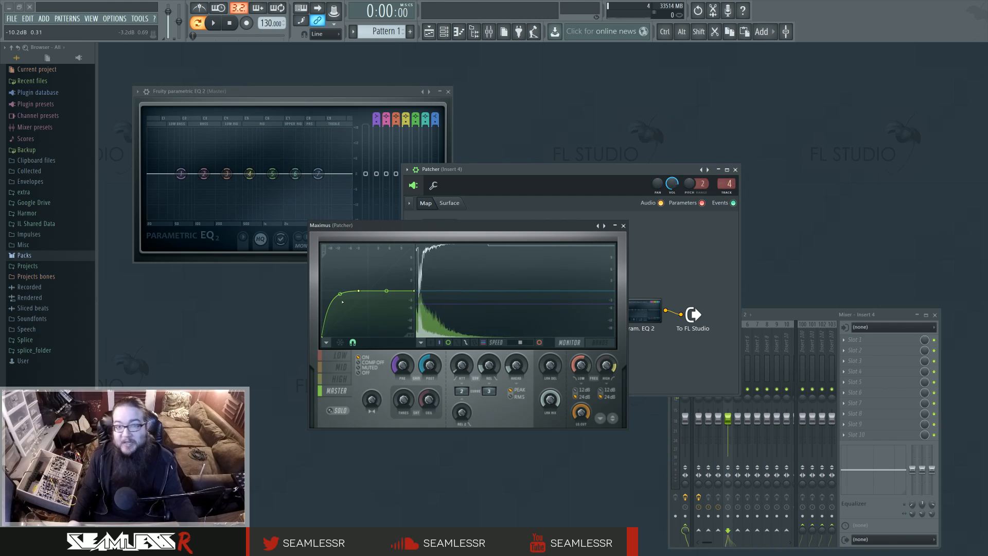
pyautogui.click(623, 226)
# Open Param. EQ 2 from the Patcher map, raise the low-cut band's frequency and shift the band 5 notch slightly higher.
pyautogui.doubleClick(635, 306)
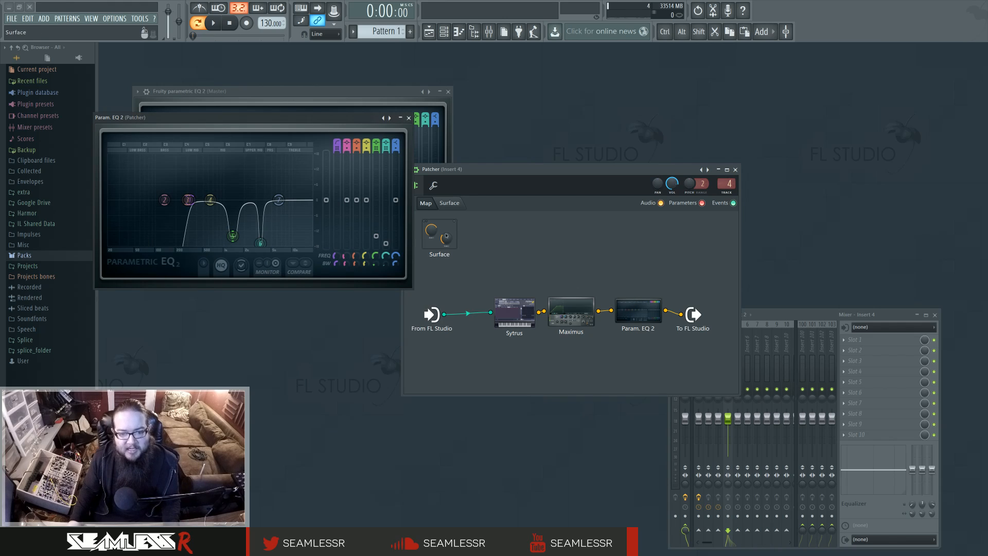
pyautogui.moveTo(343, 117); pyautogui.dragTo(715, 97)
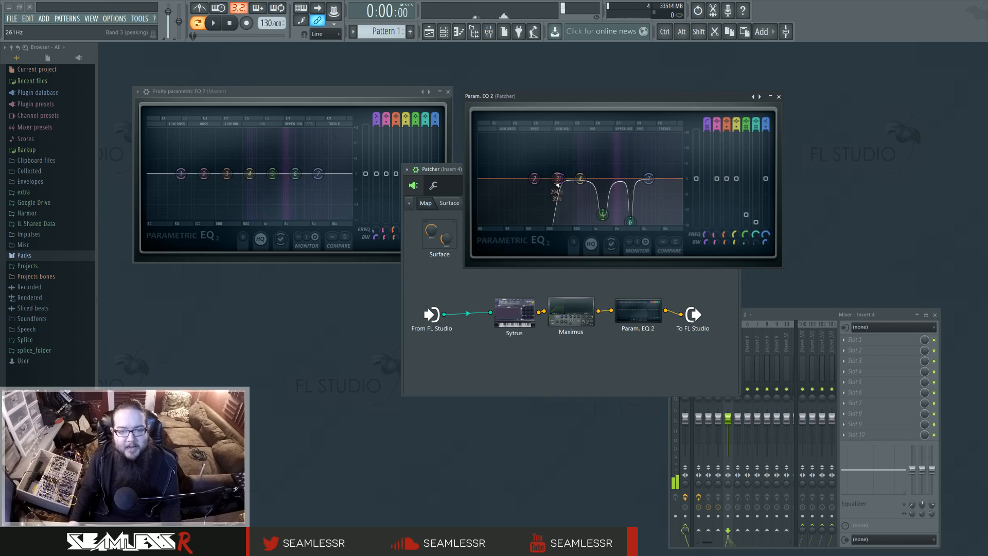
pyautogui.moveTo(557, 181)
pyautogui.mouseDown()
pyautogui.moveTo(534, 180)
pyautogui.moveTo(566, 180)
pyautogui.mouseUp()
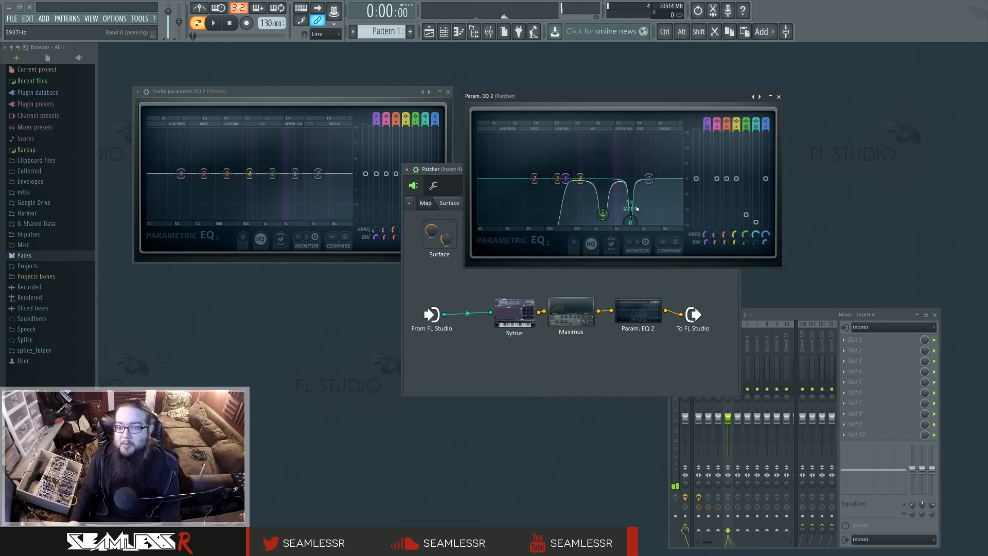
pyautogui.moveTo(636, 208); pyautogui.dragTo(607, 219)
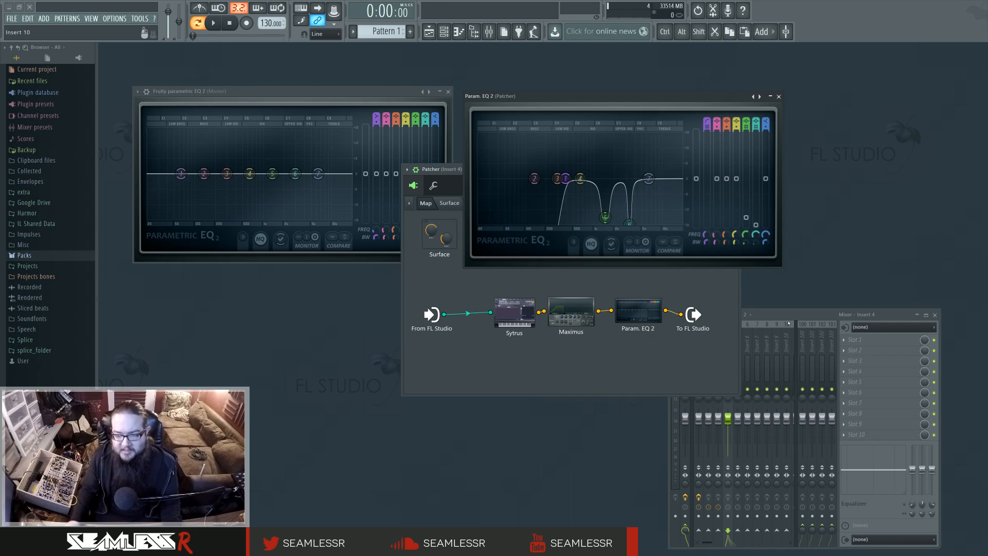
# Open Edison on mixer Insert 1 and audition the selected part of the reference recording.
pyautogui.click(762, 315)
pyautogui.scroll(3, 761, 346)
pyautogui.click(874, 340)
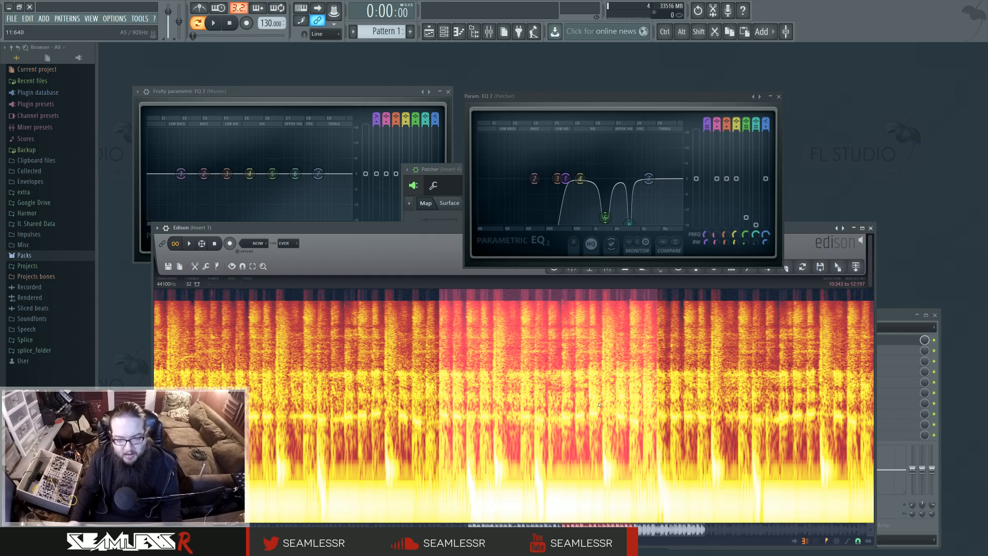
pyautogui.press('space')
pyautogui.press('space')
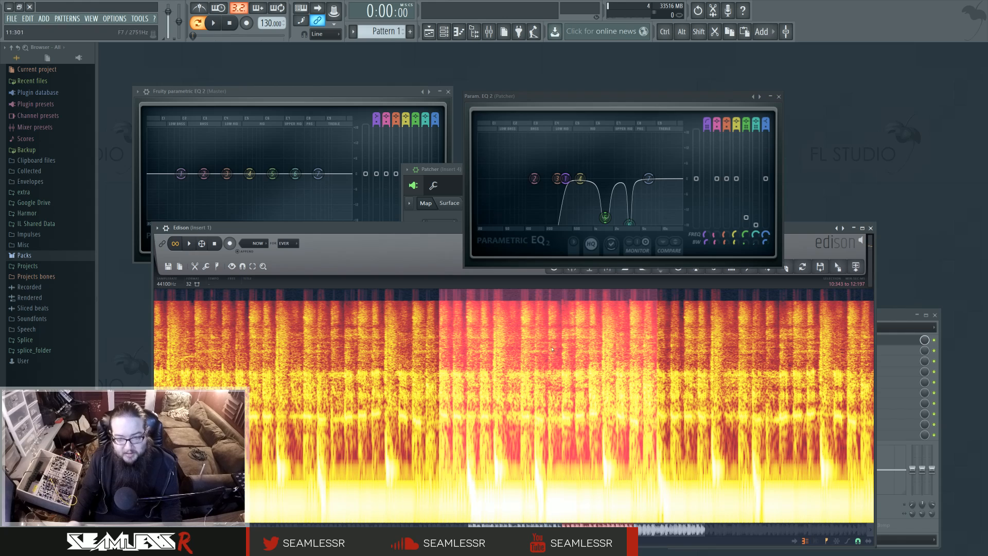
# Bring Patcher forward and set band 5 of Param. EQ 2 to about -15.3 dB at 1338 Hz.
pyautogui.click(455, 170)
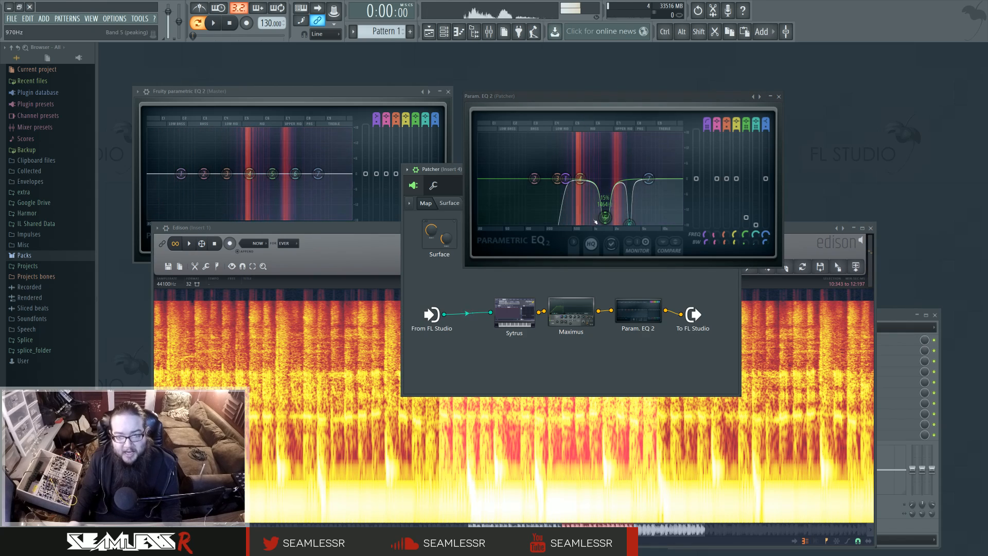
pyautogui.moveTo(605, 217)
pyautogui.mouseDown()
pyautogui.moveTo(593, 217)
pyautogui.moveTo(602, 218)
pyautogui.mouseUp()
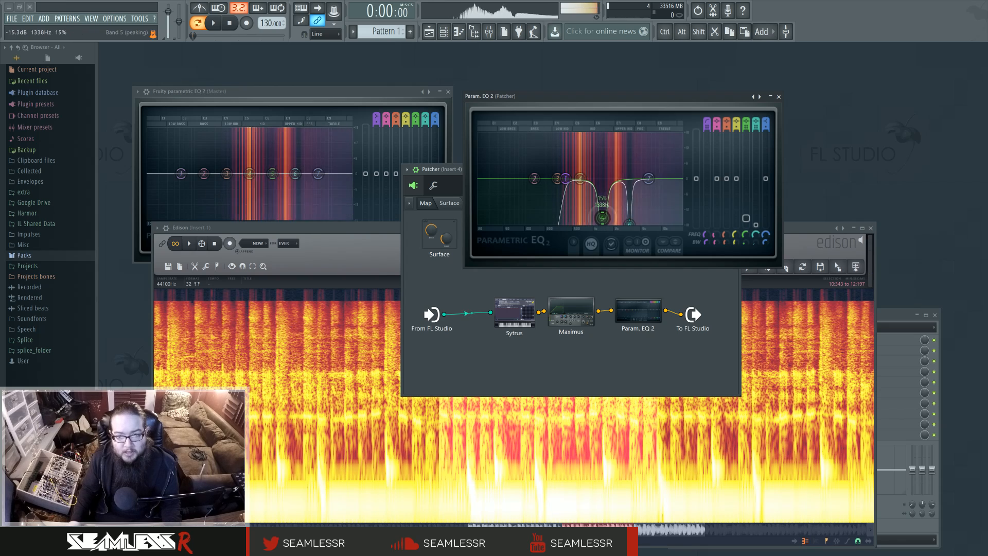
# Alternate between playing the Edison reference and focusing Patcher to compare the two sounds, ending with Edison playback stopped.
pyautogui.click(189, 243)
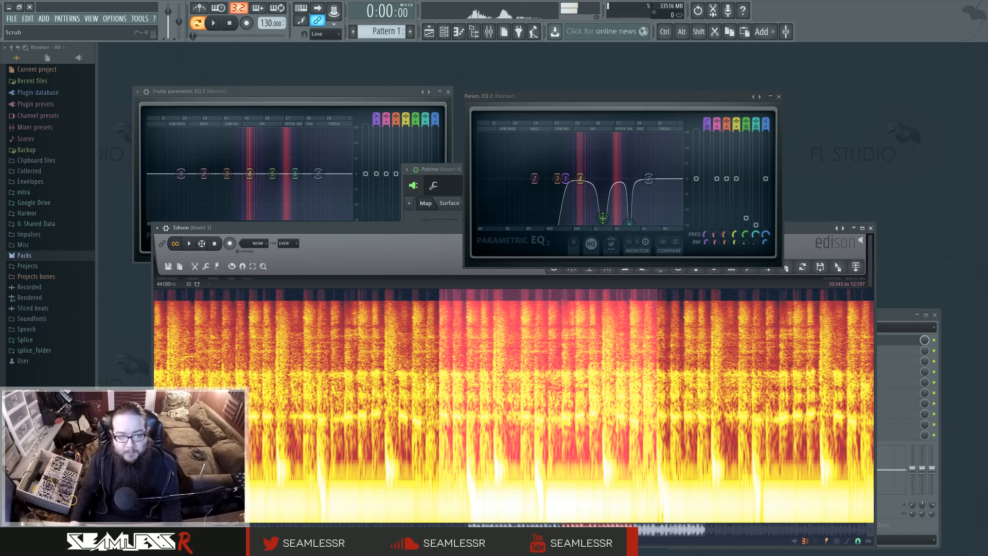
pyautogui.click(215, 244)
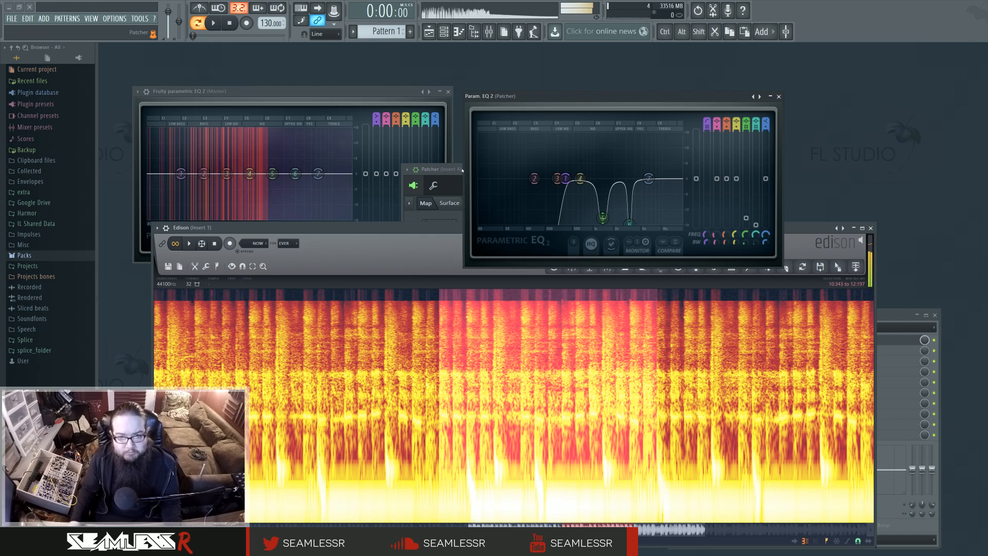
pyautogui.click(459, 169)
pyautogui.doubleClick(458, 169)
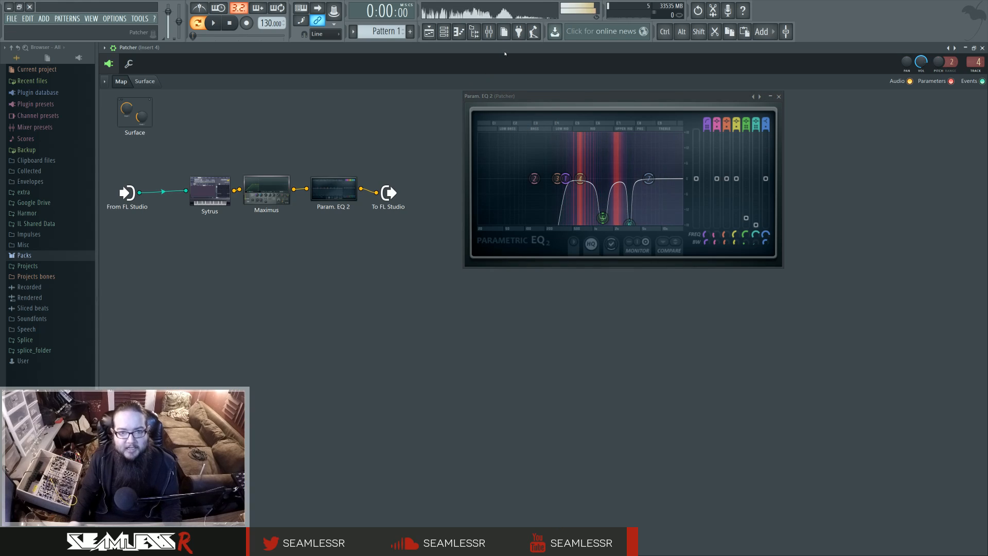
pyautogui.doubleClick(469, 47)
pyautogui.click(215, 244)
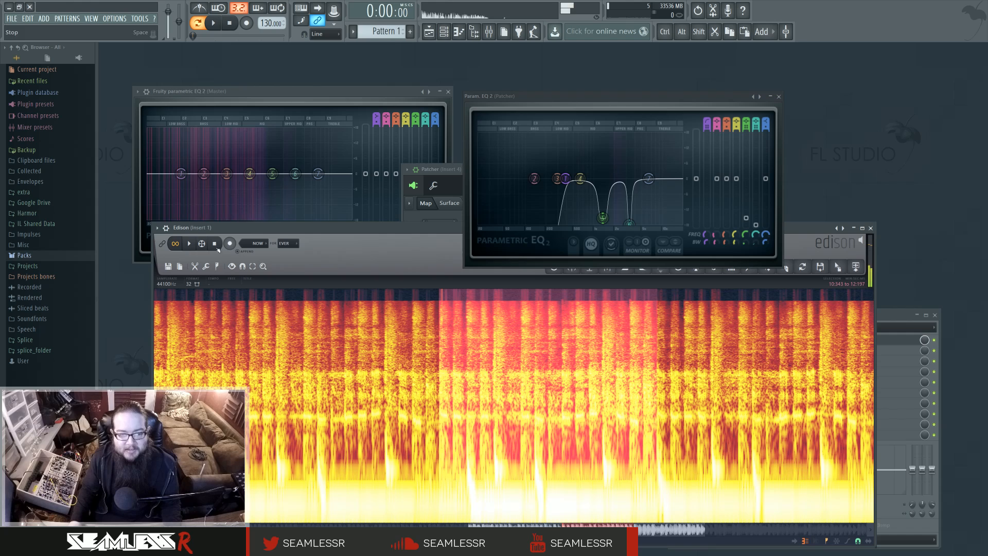
# Bring Patcher forward, close its Param. EQ 2 window and move the Patcher window slightly.
pyautogui.click(451, 170)
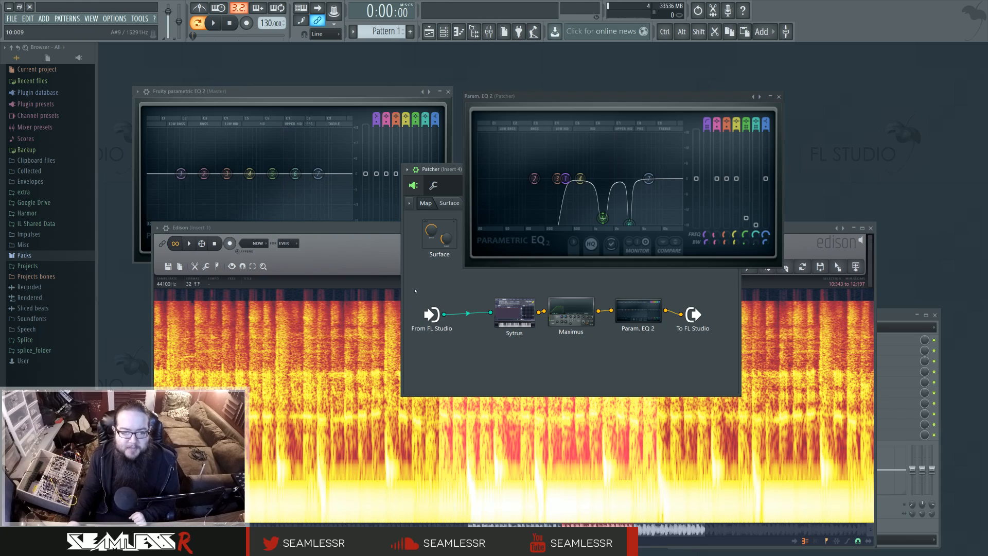
pyautogui.click(778, 96)
pyautogui.moveTo(602, 170); pyautogui.dragTo(607, 159)
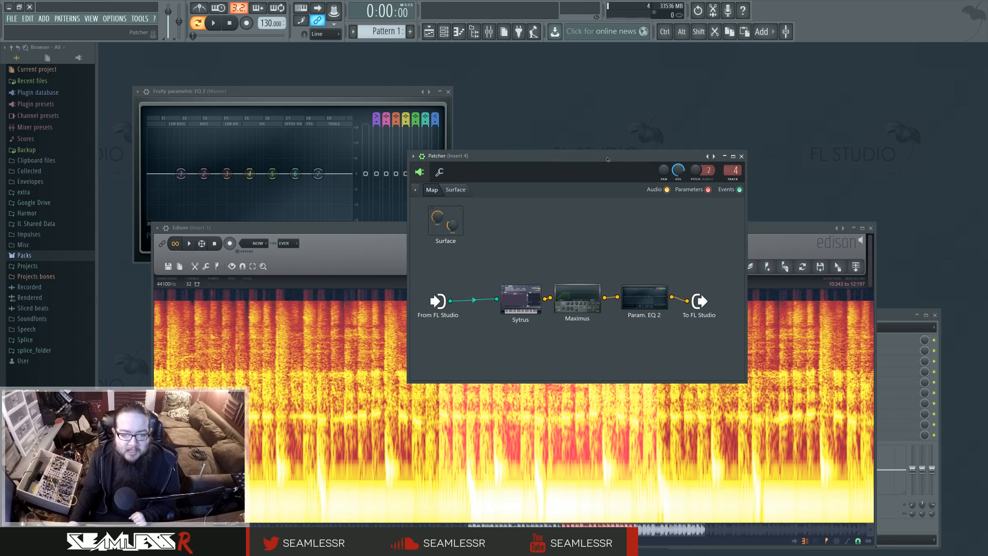